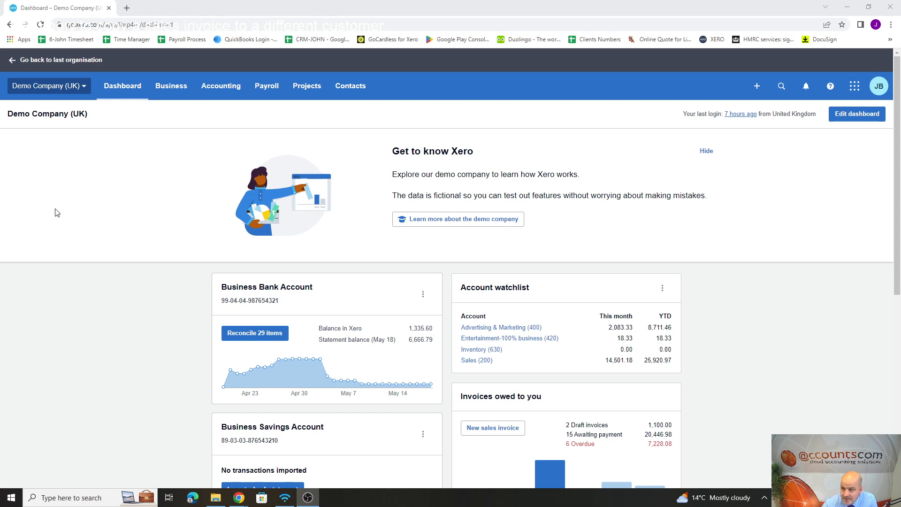
# Create a new sales invoice to ABC Furniture with a due date of 26 May 2023
pyautogui.click(755, 86)
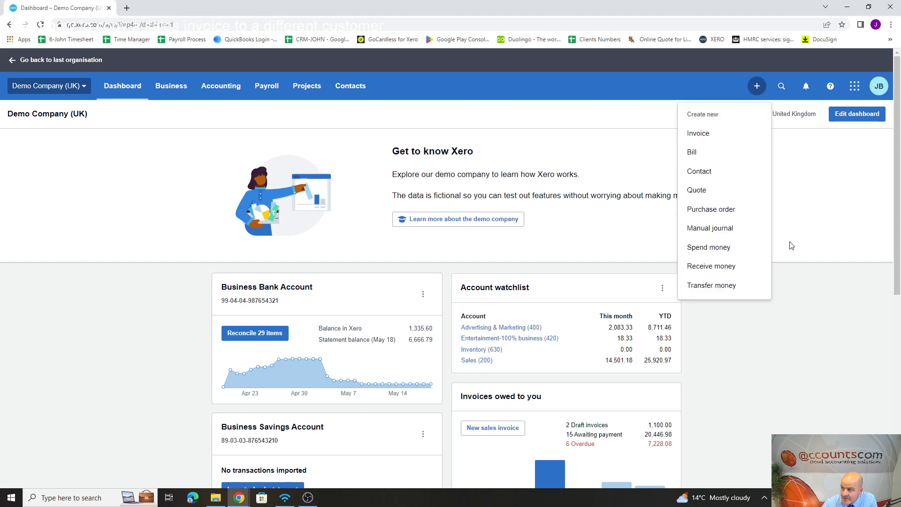
pyautogui.click(704, 135)
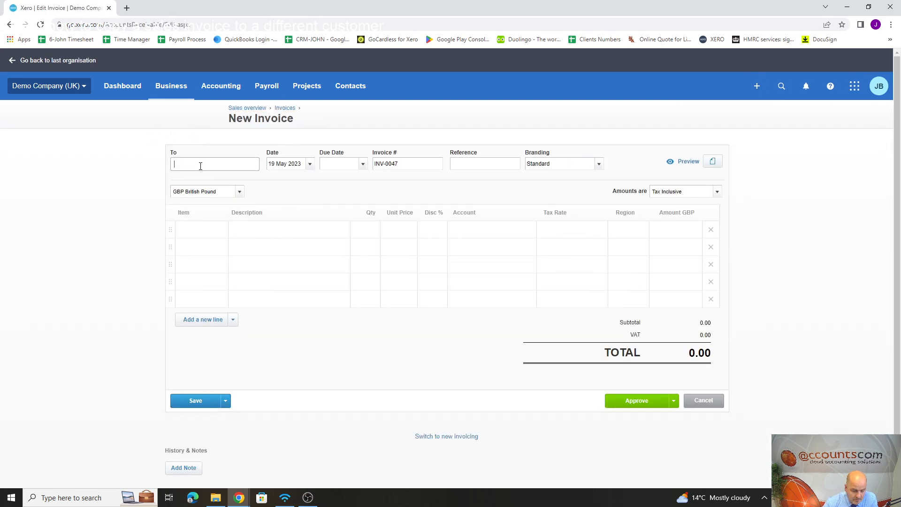
pyautogui.write('abc')
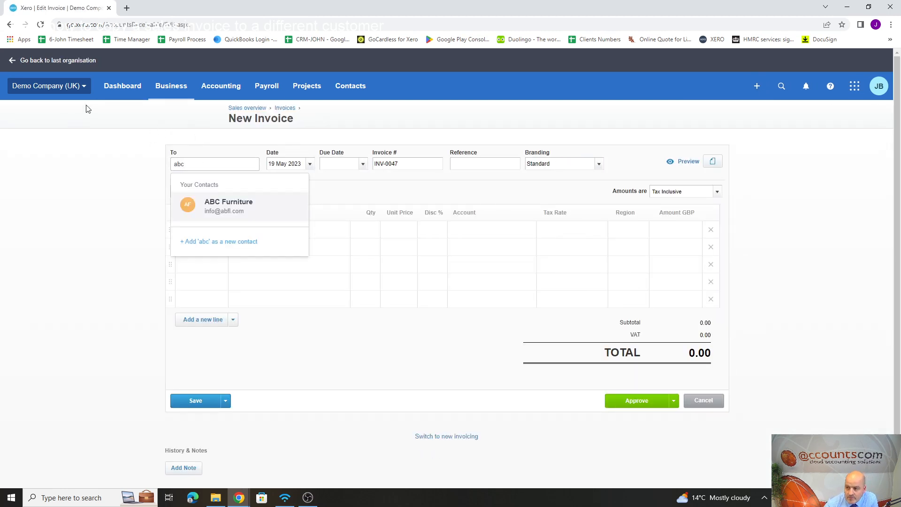
pyautogui.click(214, 206)
pyautogui.click(363, 165)
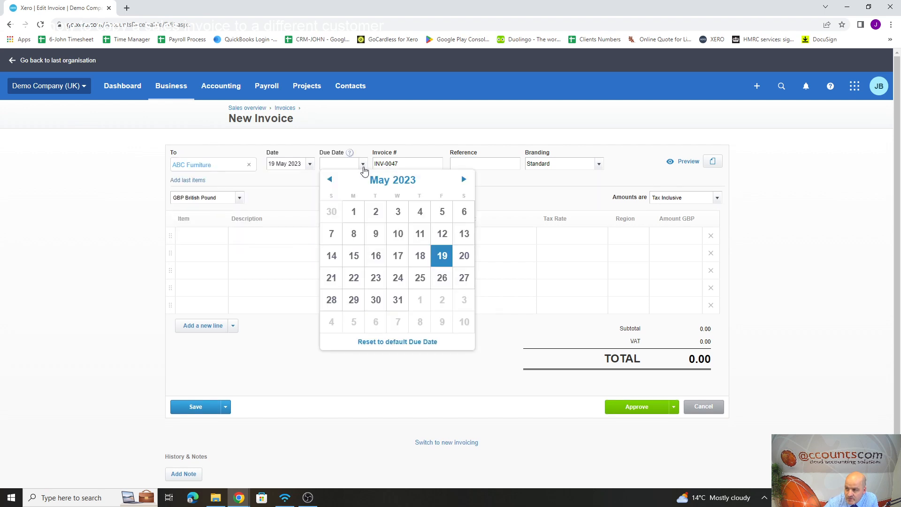
pyautogui.click(442, 277)
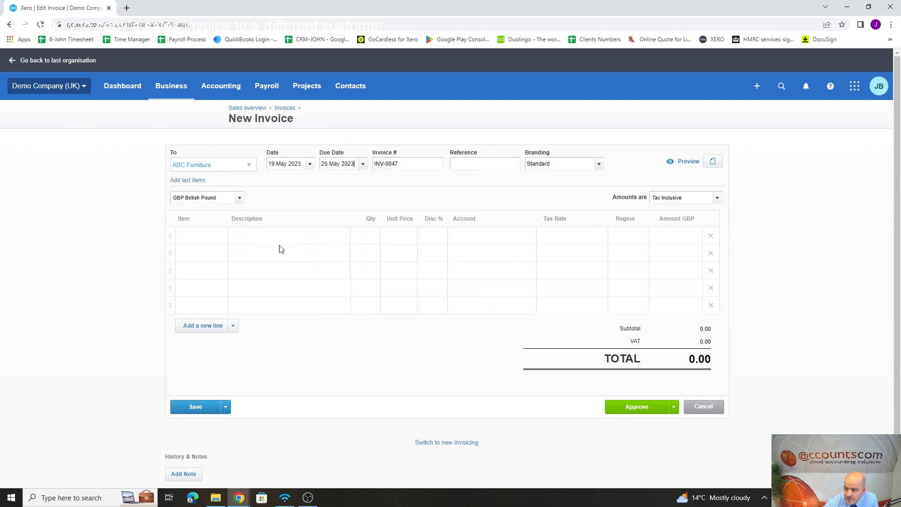
# Add the item "GB1-White: Golf balls - white single" to the first invoice line
pyautogui.click(222, 241)
pyautogui.click(220, 236)
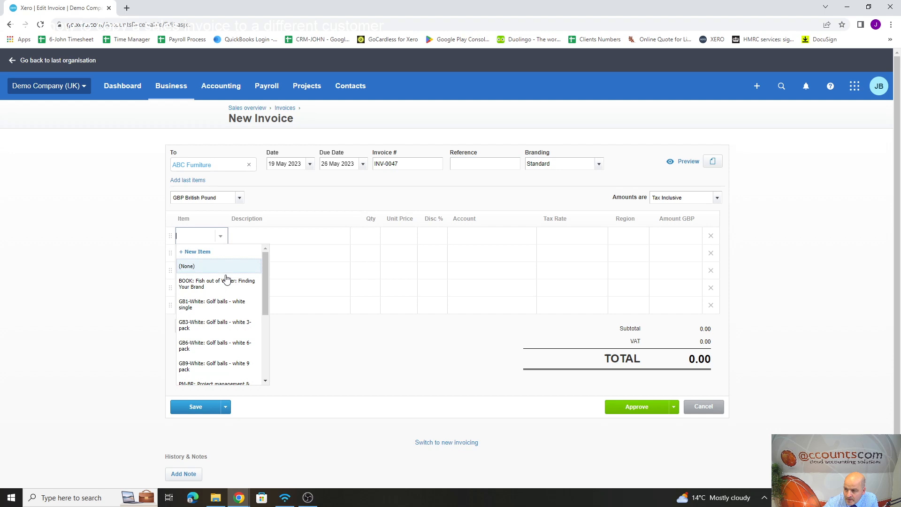
pyautogui.click(220, 305)
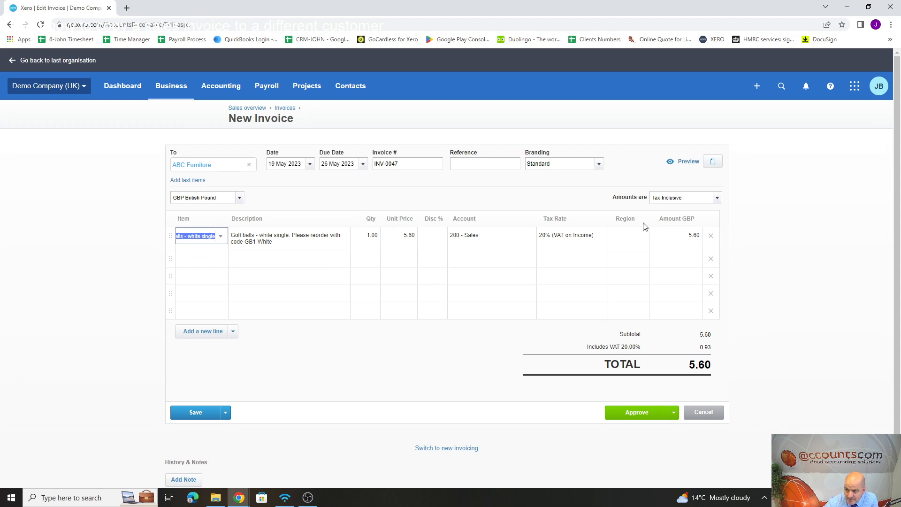
pyautogui.click(713, 162)
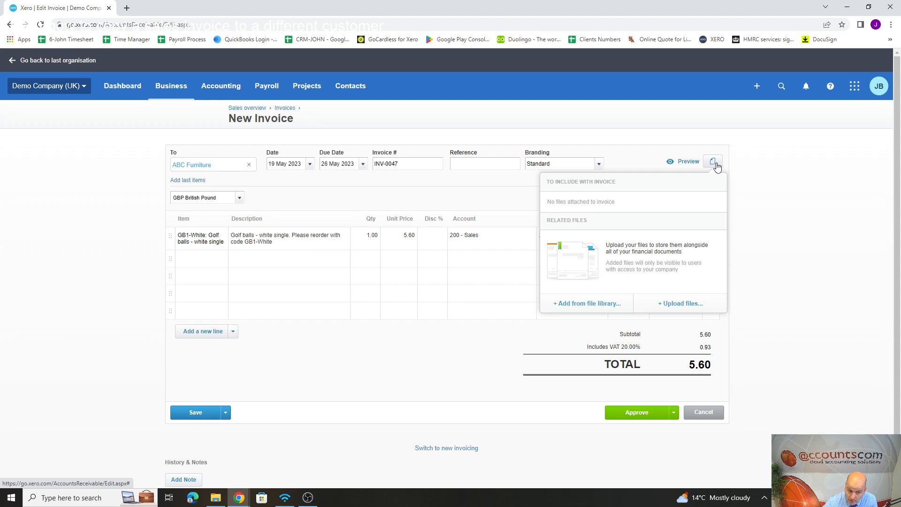
pyautogui.click(683, 303)
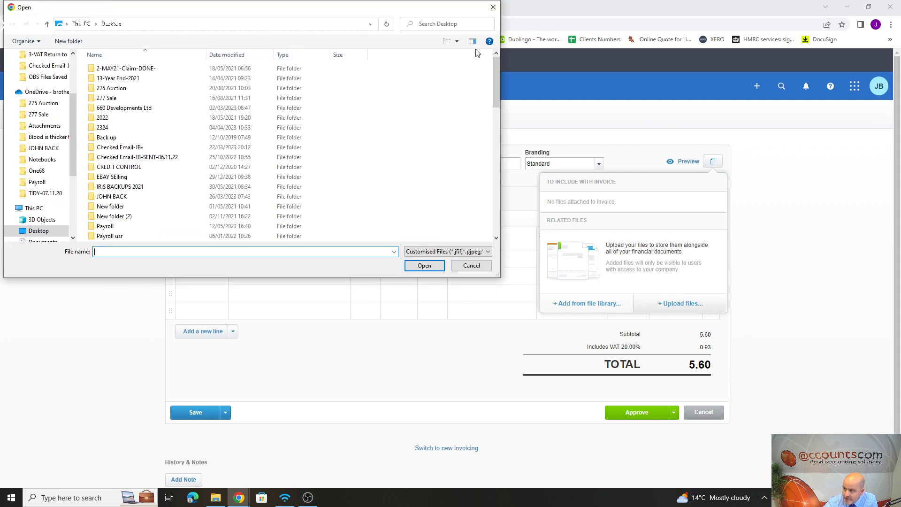
pyautogui.click(493, 7)
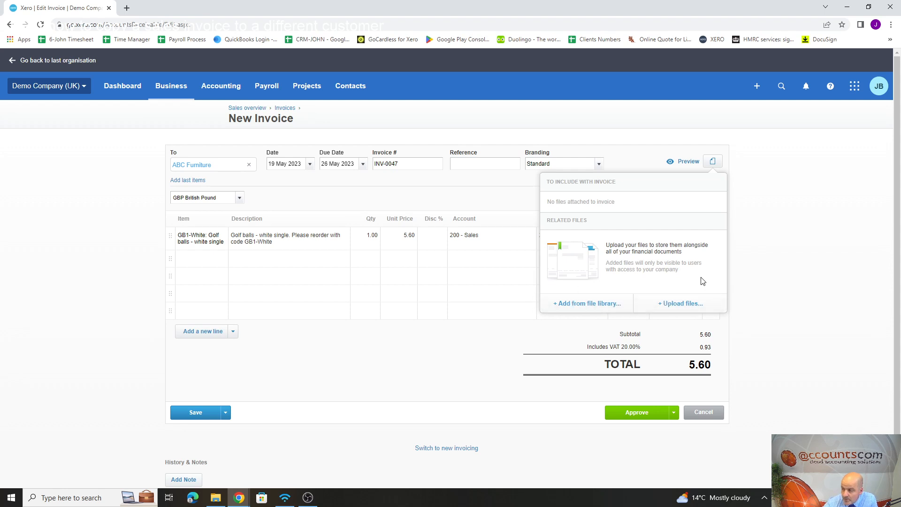
pyautogui.click(790, 250)
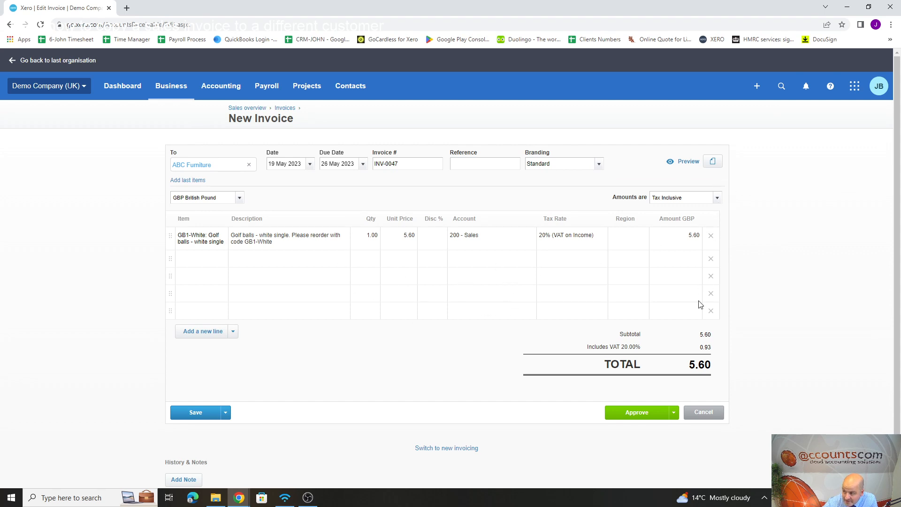
# Attach 1111.Accountscom-Logo-Small.jpg from the desktop to the invoice's related files
pyautogui.click(716, 164)
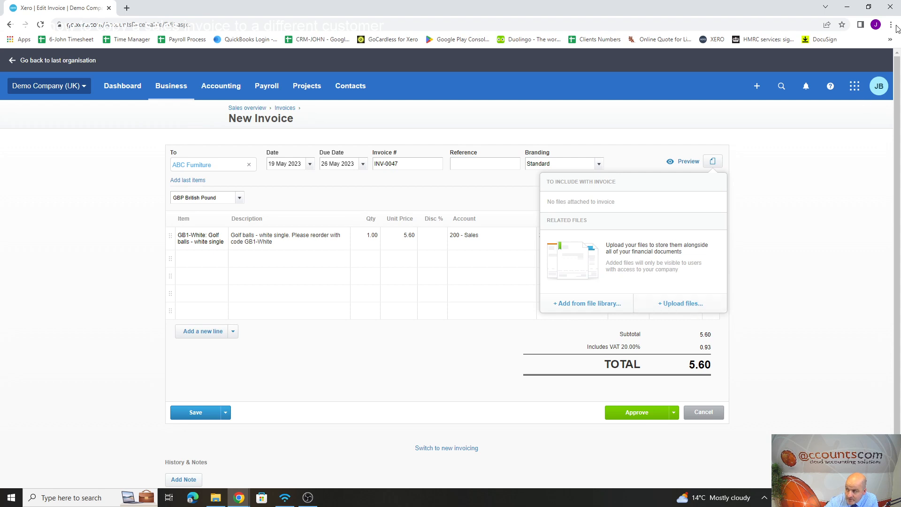
pyautogui.click(870, 7)
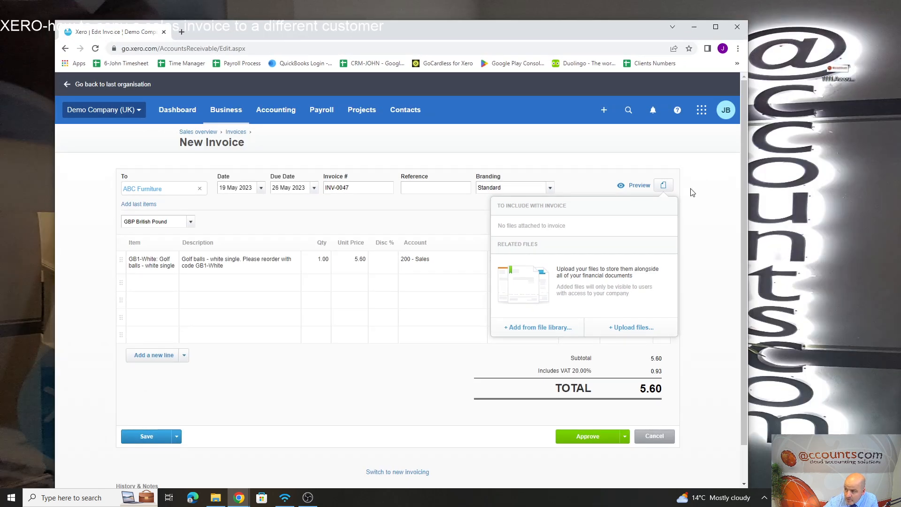
pyautogui.moveTo(838, 70); pyautogui.dragTo(451, 284)
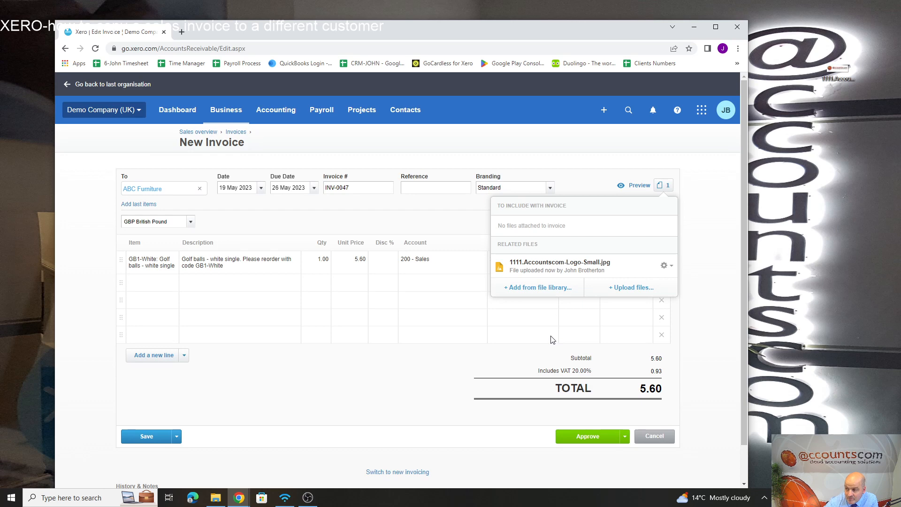
pyautogui.click(692, 213)
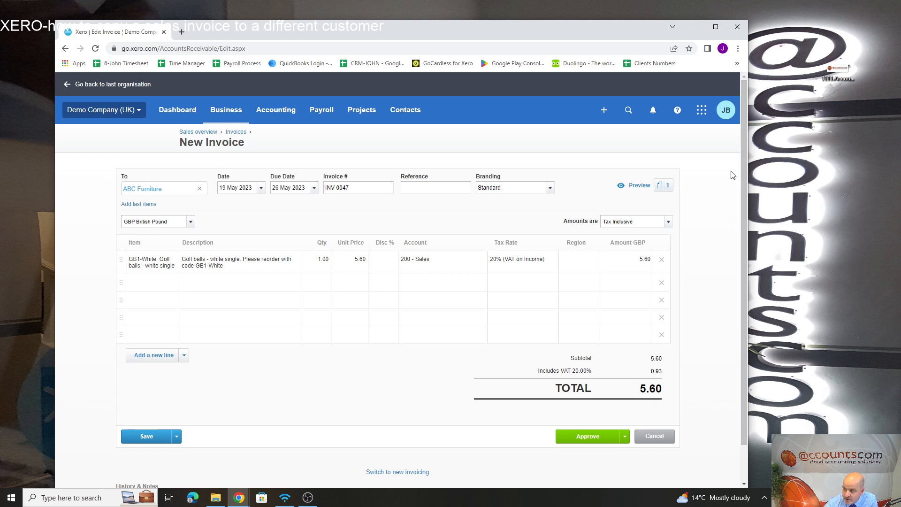
# Preview the attached logo image from the invoice's file list and close the preview
pyautogui.click(663, 185)
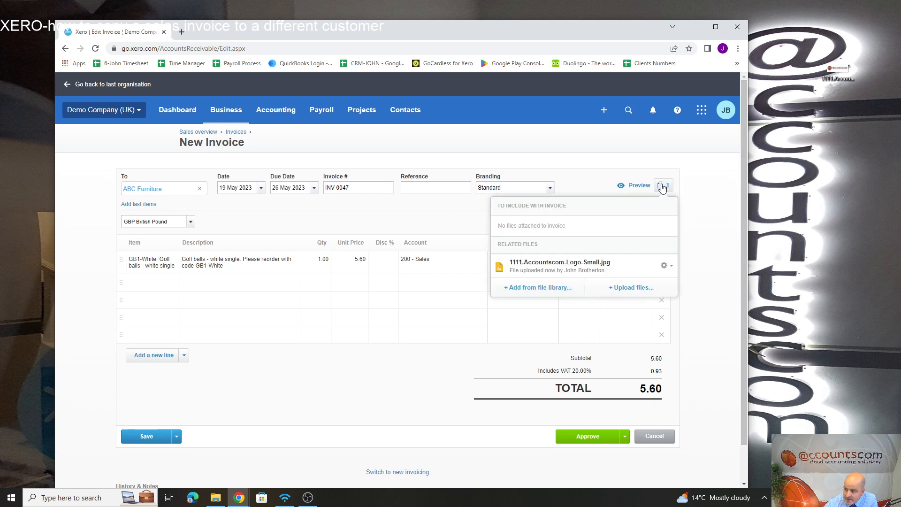
pyautogui.click(572, 268)
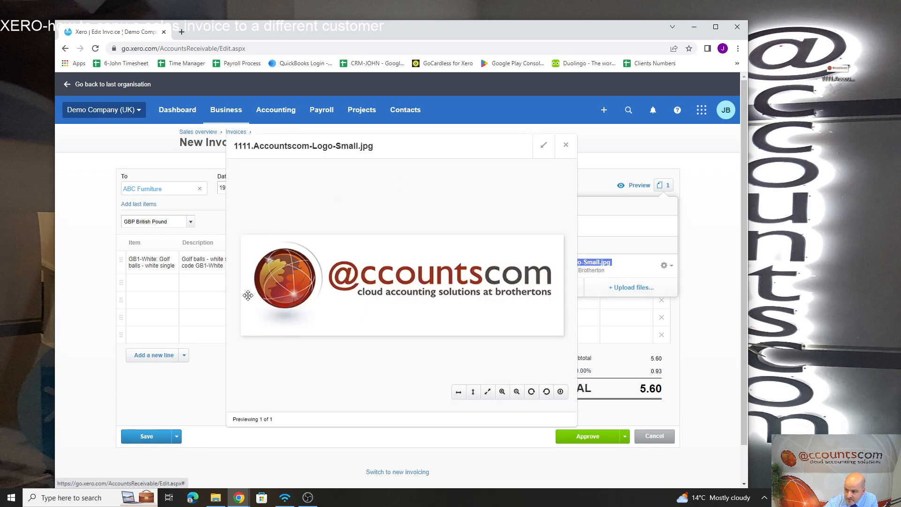
pyautogui.click(566, 145)
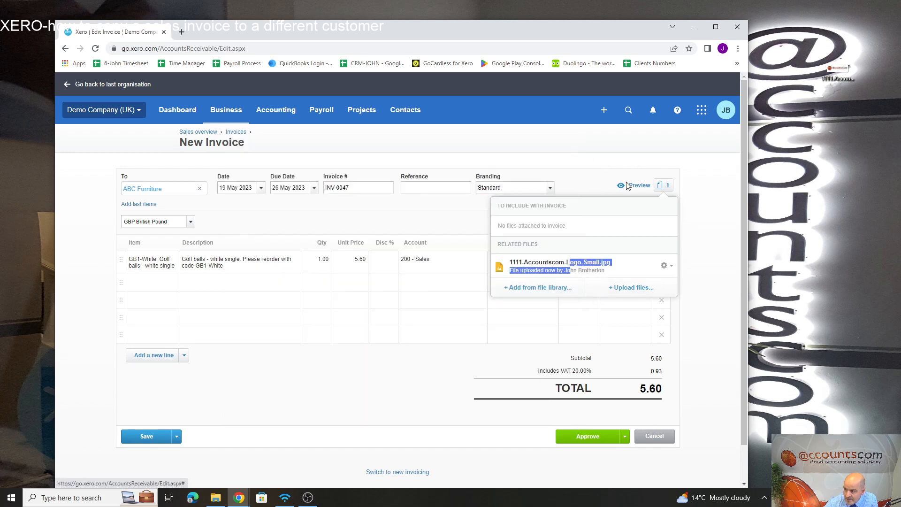
pyautogui.click(664, 186)
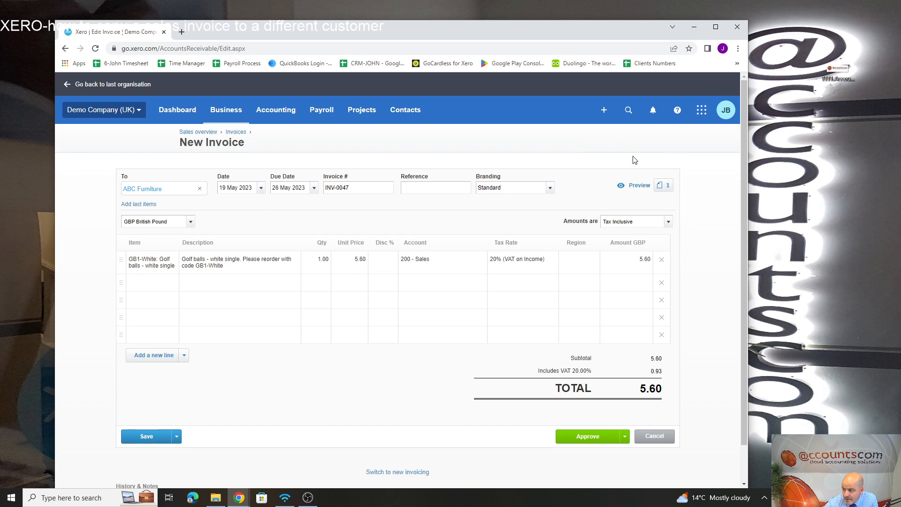
# Try including the attached logo file with the invoice, and switch it back to not included
pyautogui.click(660, 186)
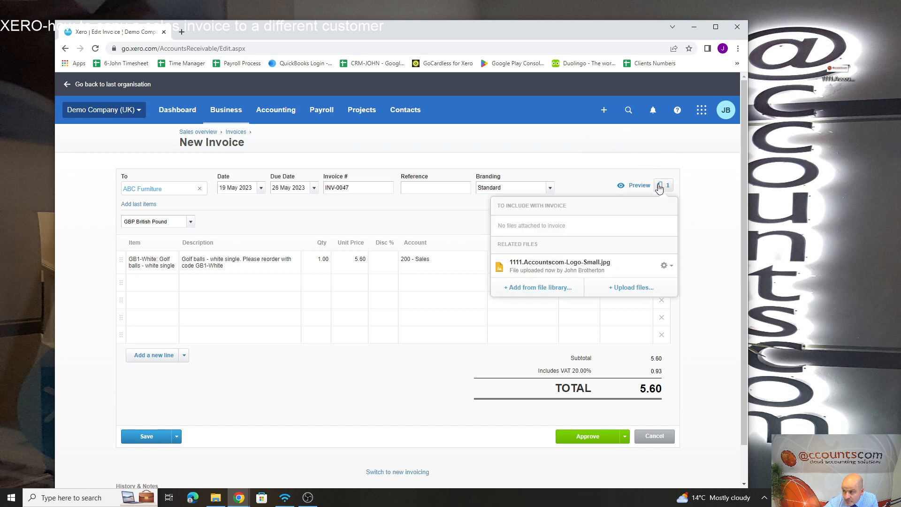
pyautogui.click(668, 267)
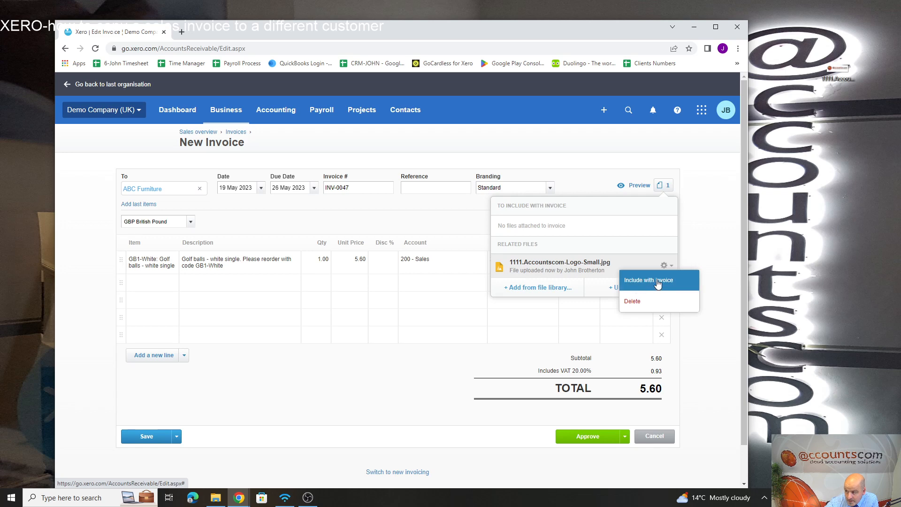
pyautogui.click(658, 281)
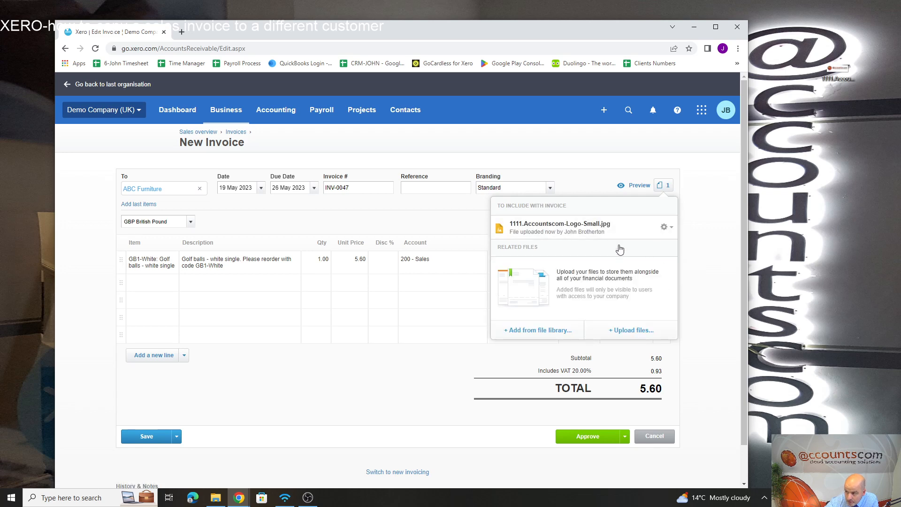
pyautogui.click(665, 228)
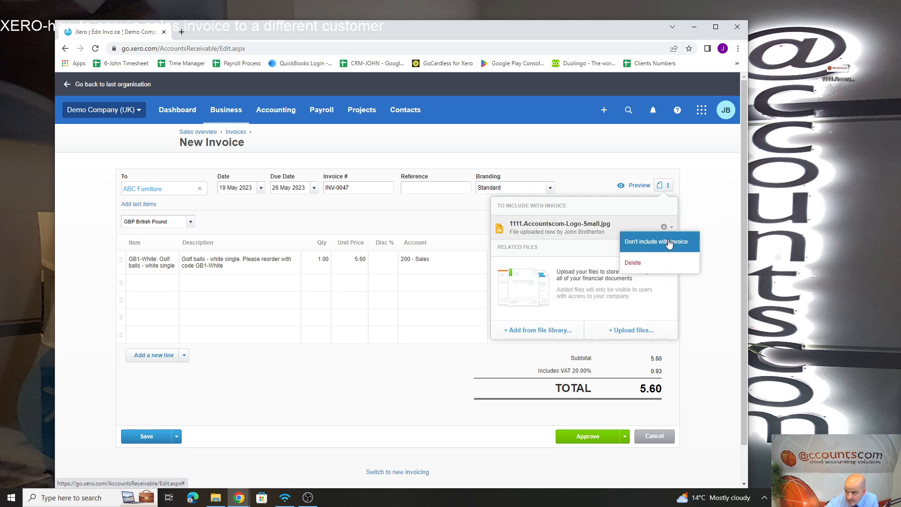
pyautogui.click(670, 243)
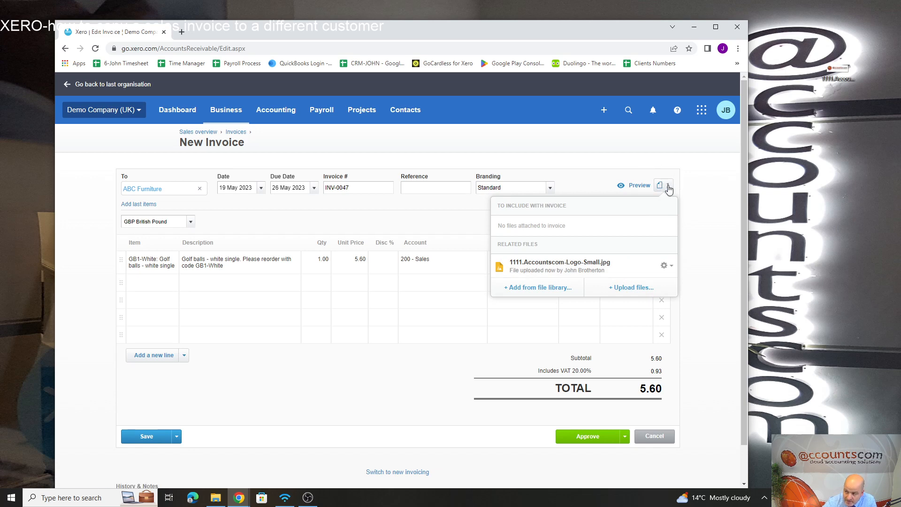
# Set 1111.Accountscom-Logo-Small.jpg to be included with the invoice and close the file list
pyautogui.click(665, 267)
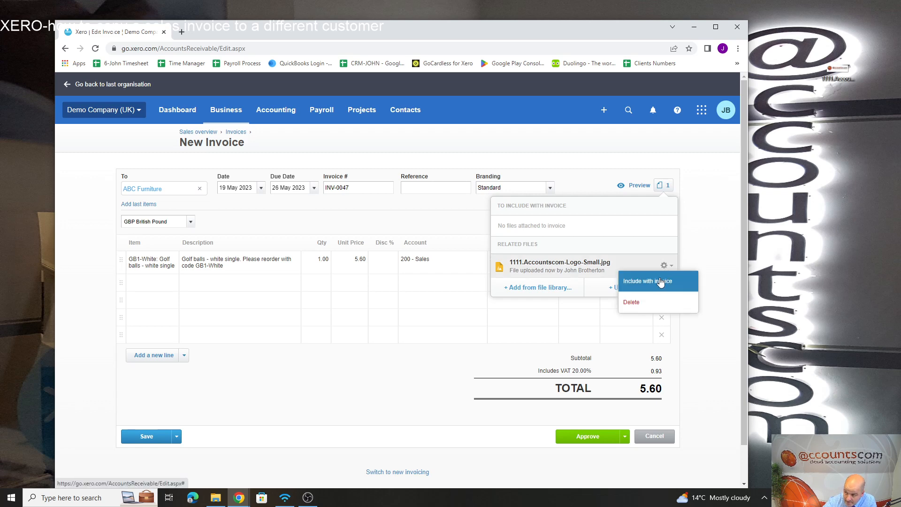
pyautogui.click(660, 281)
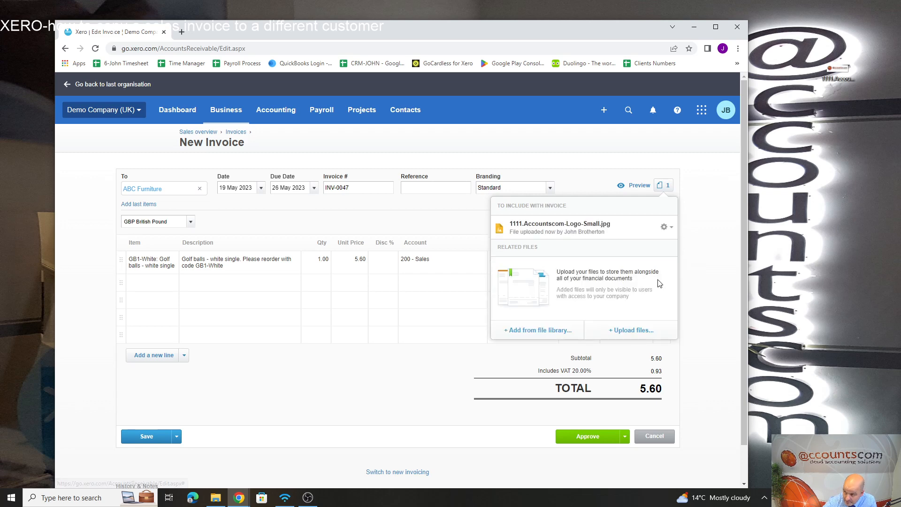
pyautogui.click(697, 241)
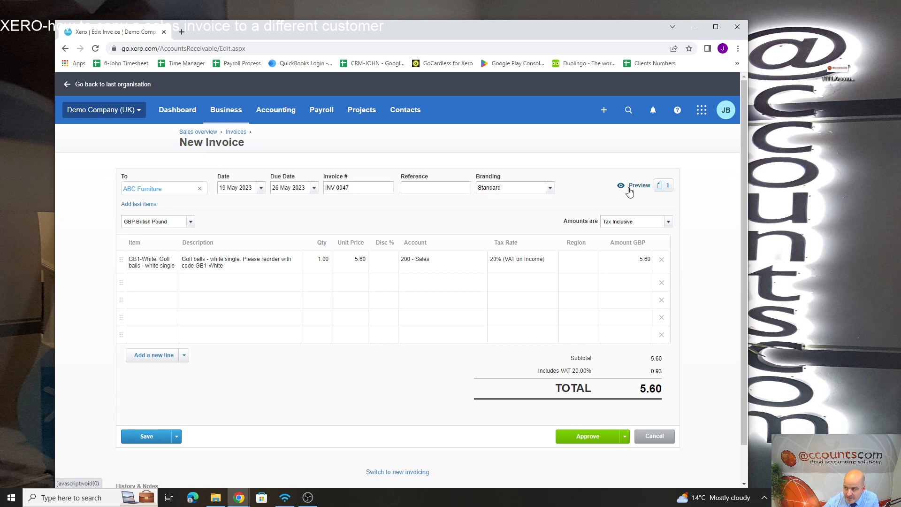
# Check the file list for the included logo and approve the ABC Furniture invoice
pyautogui.click(664, 185)
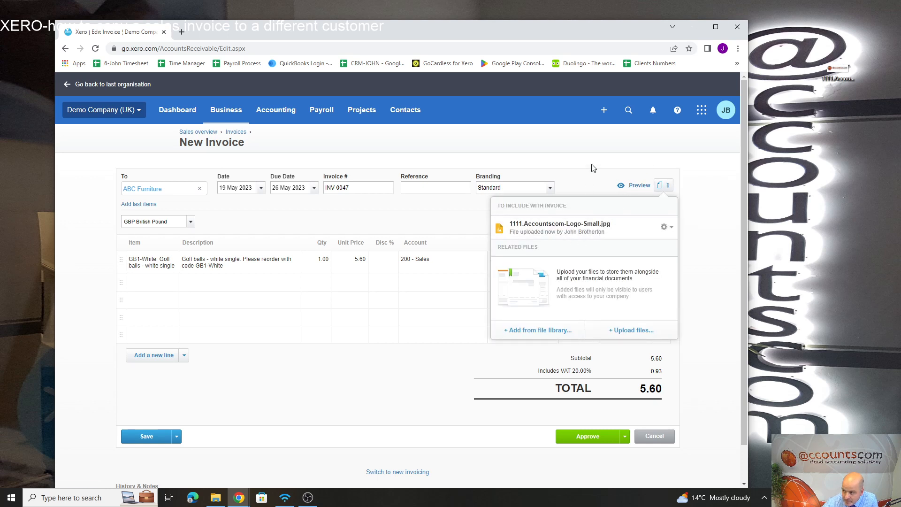
pyautogui.click(654, 141)
pyautogui.click(581, 436)
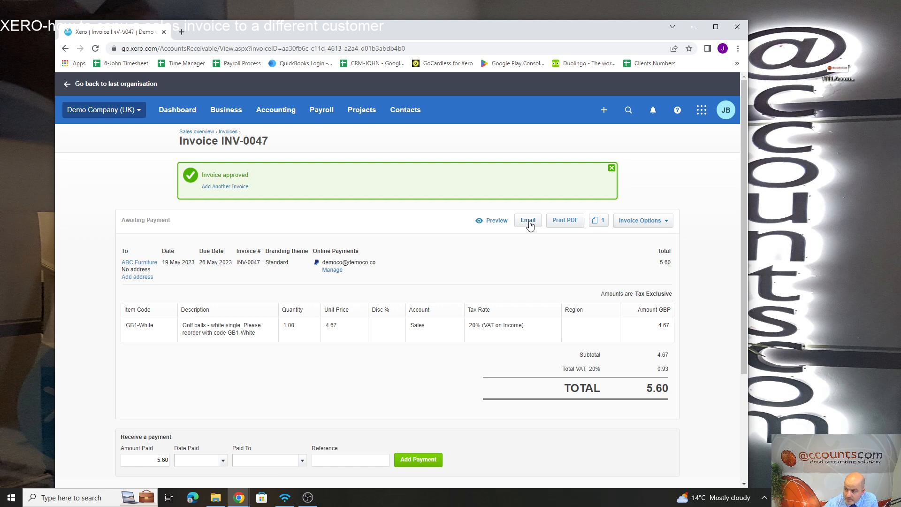
# Start emailing the approved invoice with "Include files as attachments" and "Include PDF attachment" enabled
pyautogui.click(528, 220)
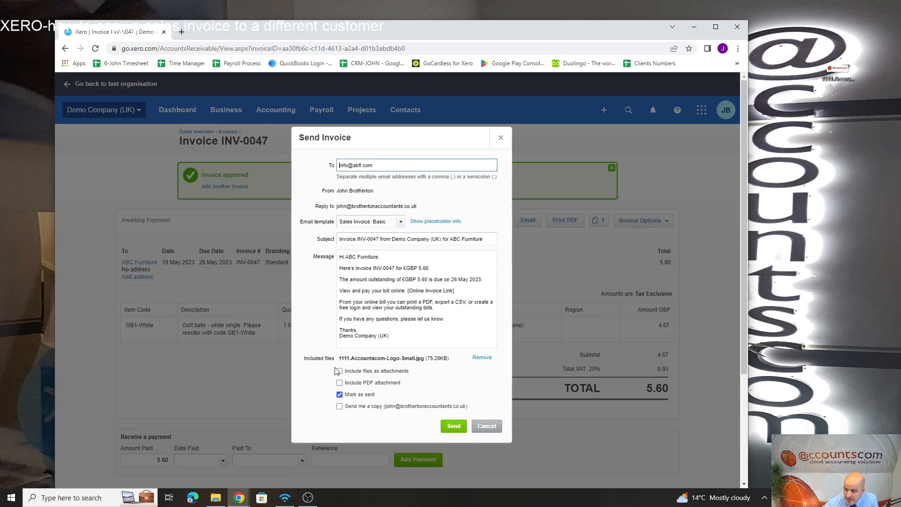
pyautogui.click(339, 371)
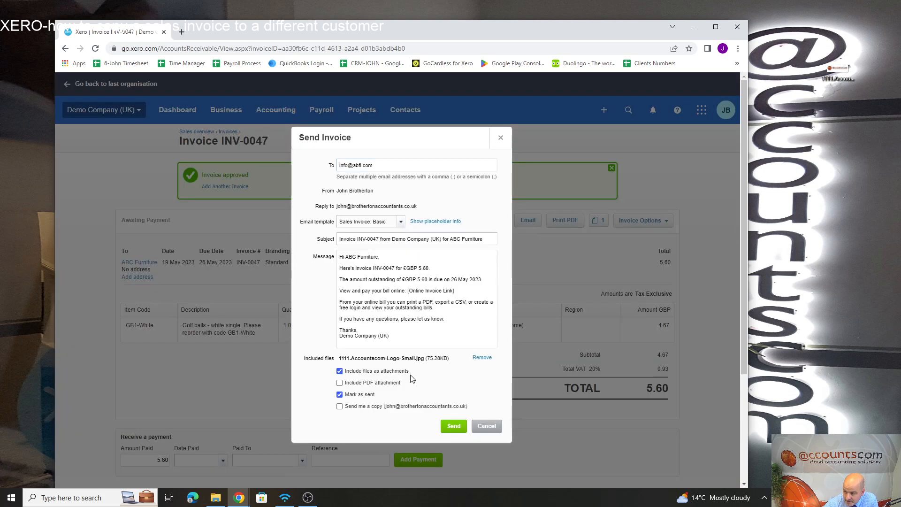
pyautogui.click(339, 383)
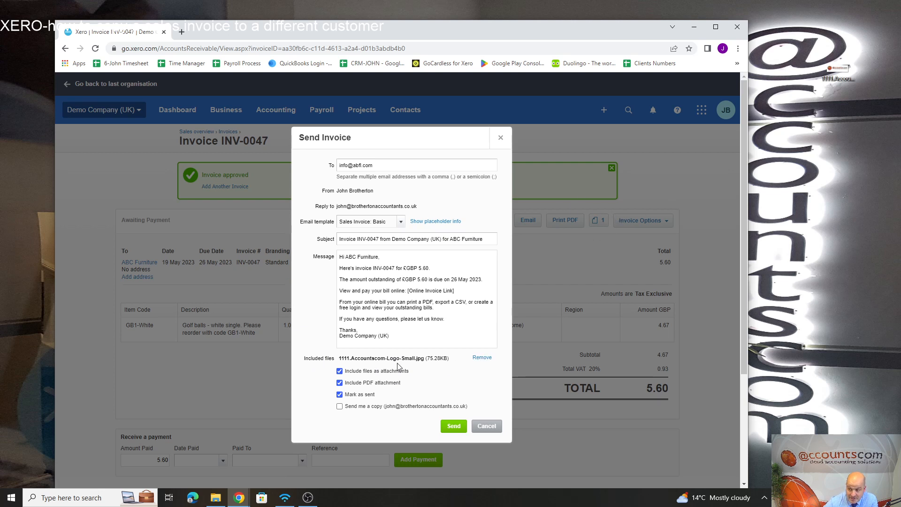
# Remove 1111.Accountscom-Logo-Small.jpg from the email's included files and close the email without sending
pyautogui.click(482, 358)
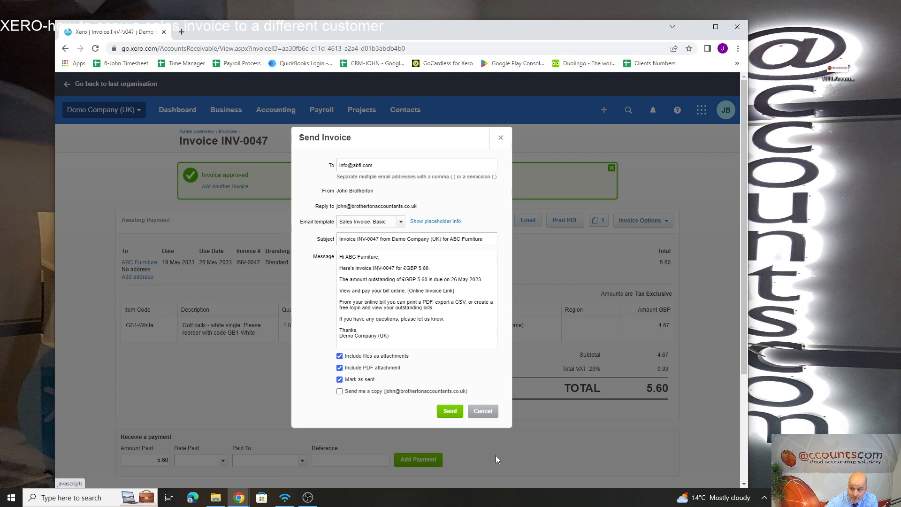
pyautogui.click(501, 137)
# Reopen the invoice email and turn on the options to include files and a PDF as attachments
pyautogui.click(528, 220)
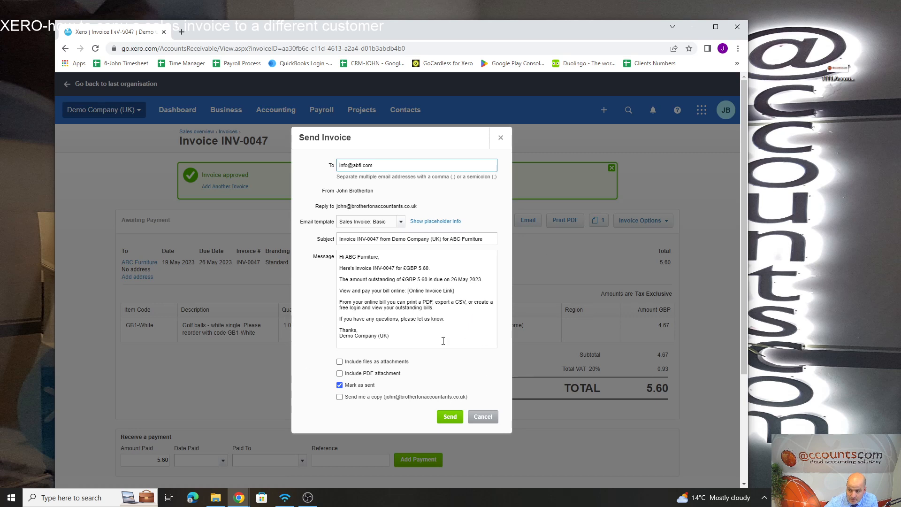
pyautogui.click(339, 362)
pyautogui.click(340, 373)
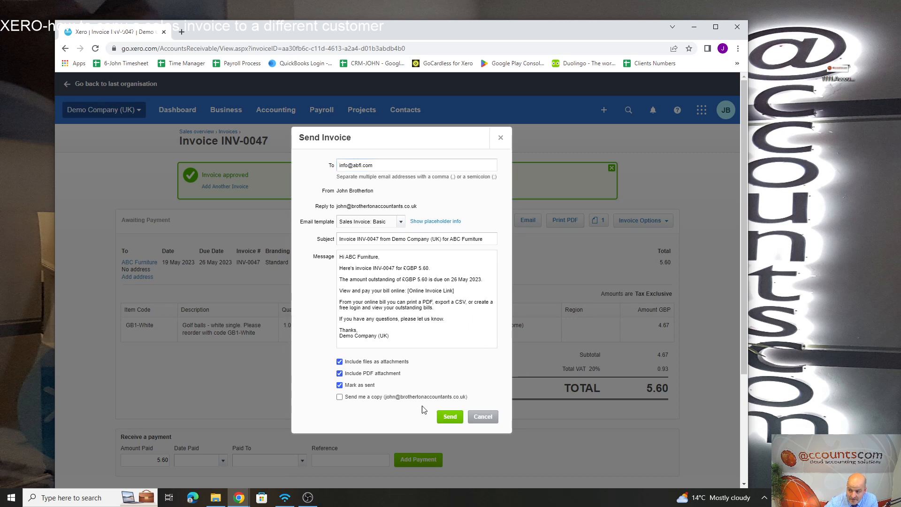
# Close the email without sending and move 1111.Accountscom-Logo-Small.jpg from the related files to those included with the invoice
pyautogui.click(449, 416)
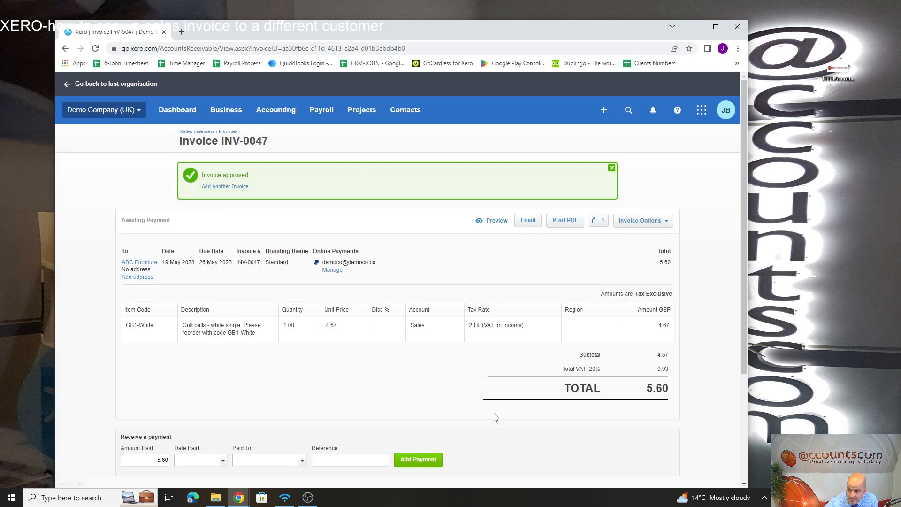
pyautogui.click(598, 222)
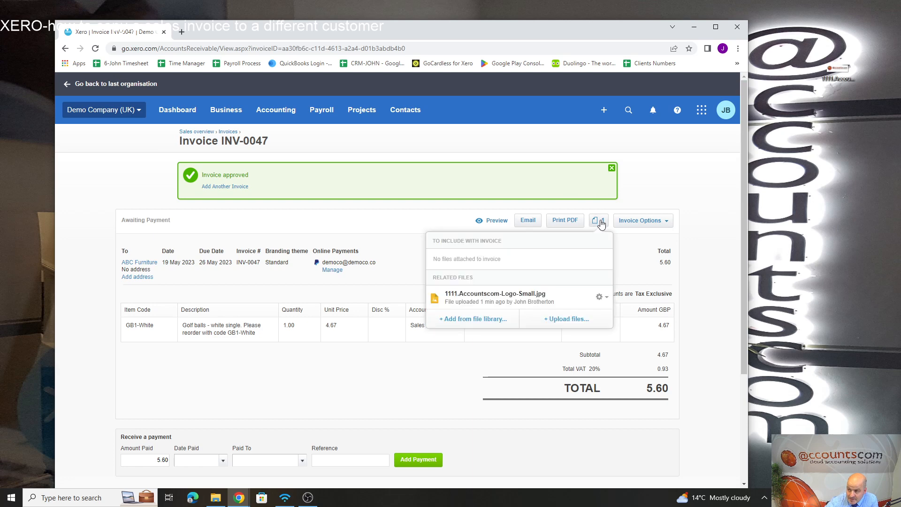
pyautogui.click(599, 297)
pyautogui.click(586, 309)
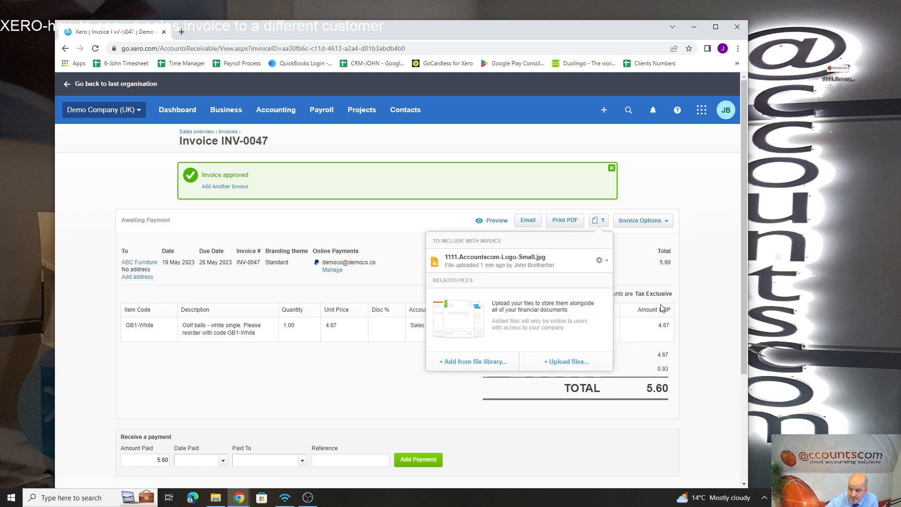
pyautogui.click(667, 190)
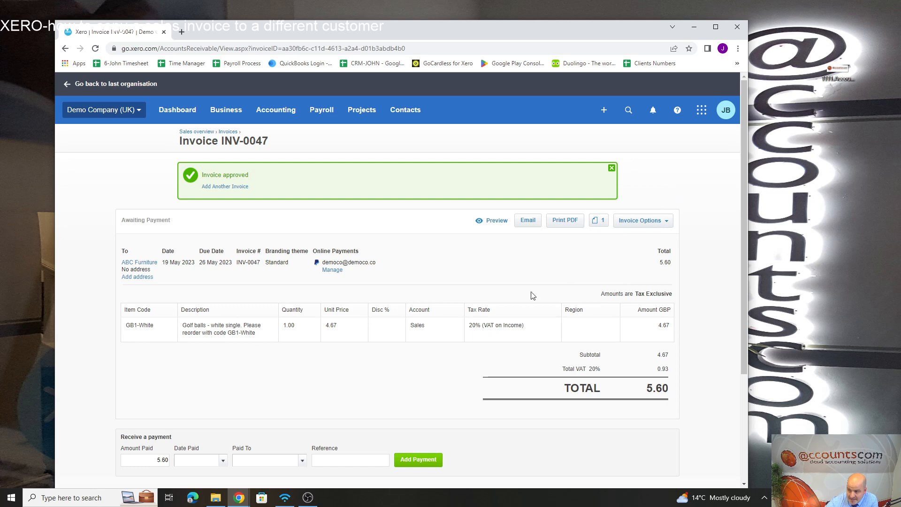
# Start emailing the invoice with "Include files as attachments" and "Include PDF attachment" enabled, and close the email without sending
pyautogui.click(528, 222)
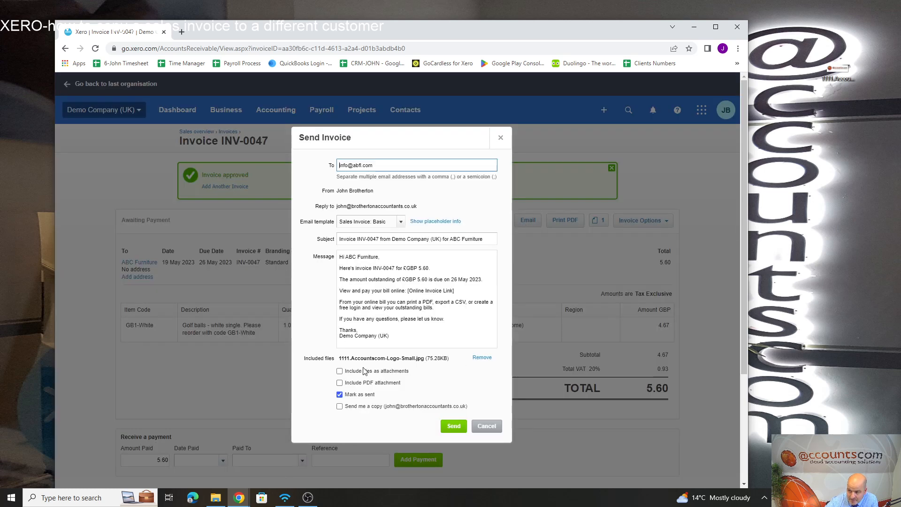
pyautogui.click(339, 371)
pyautogui.click(340, 383)
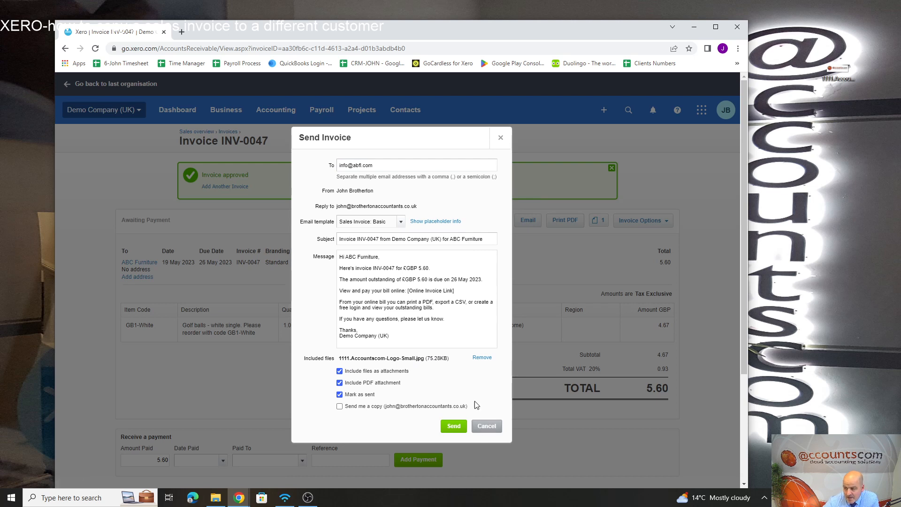
pyautogui.click(487, 428)
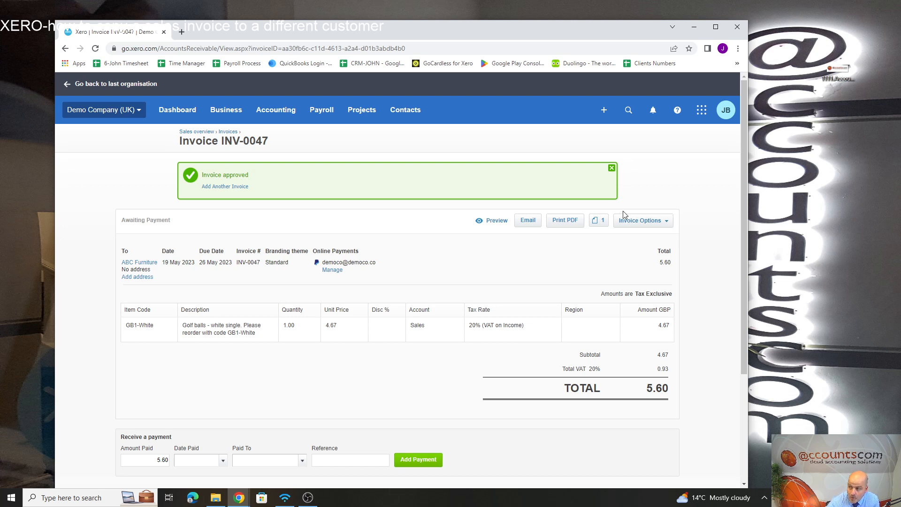
# Check the invoice's attached files, both those to include with the invoice and the related files
pyautogui.click(598, 220)
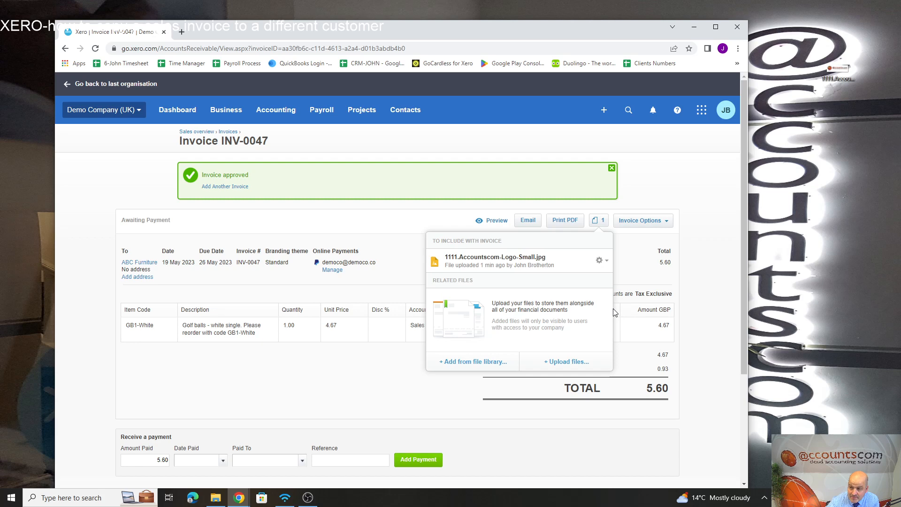